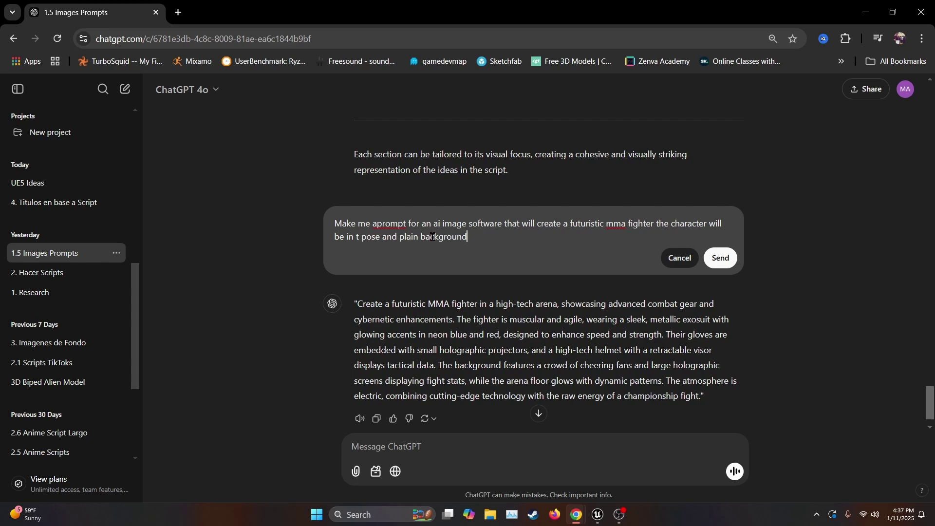
Request an AI image prompt for a futuristic MMA fighter in T-pose on a plain background, and copy the generated prompt text.
{"action": "left_click", "coordinate": [720, 258]}
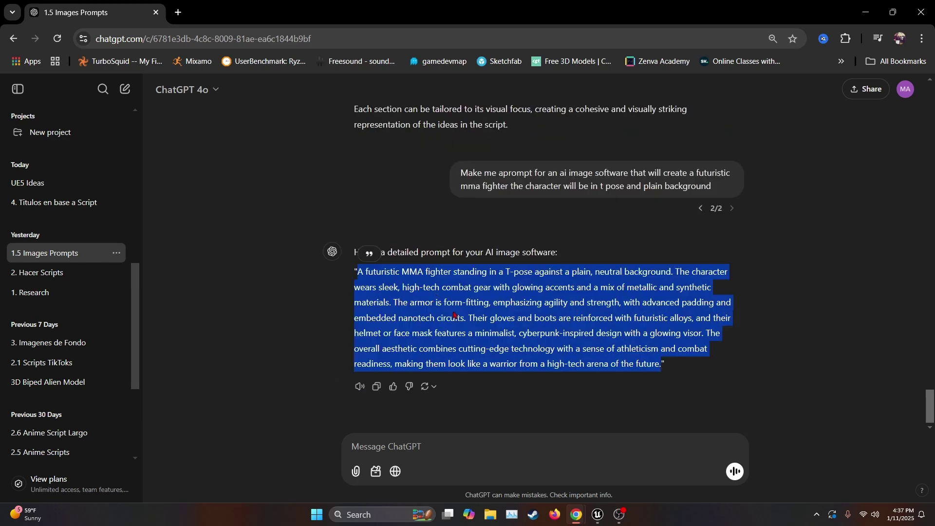
{"action": "left_click_drag", "start_coordinate": [387, 0], "coordinate": [380, 20]}
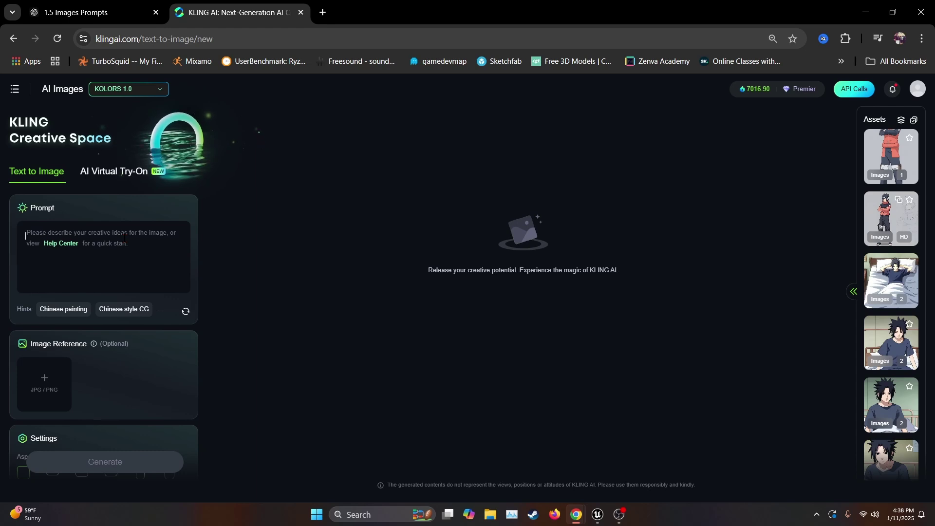
In Kling AI, generate four 9:16 images from the copied prompt and download the fourth one without watermark.
{"action": "key", "text": "ctrl+v"}
{"action": "scroll", "coordinate": [70, 320], "scroll_direction": "down", "scroll_amount": 3}
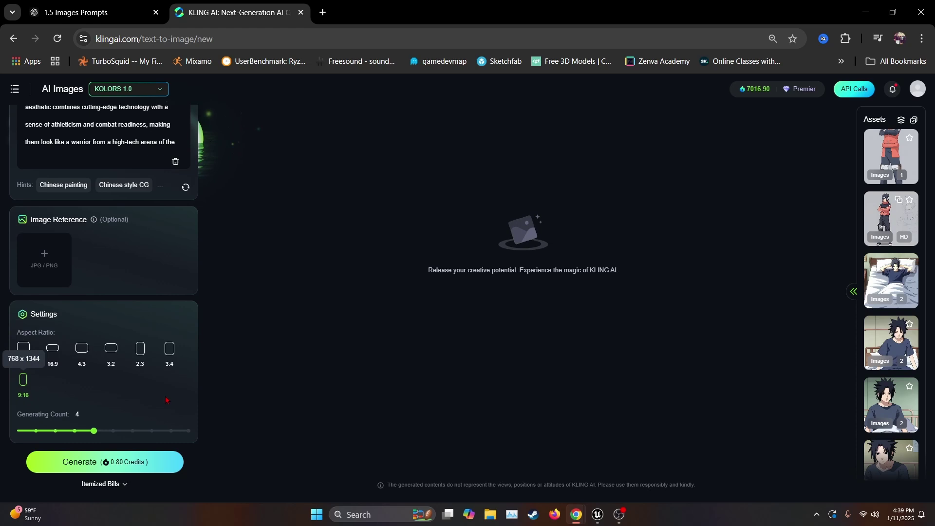
{"action": "left_click", "coordinate": [167, 470]}
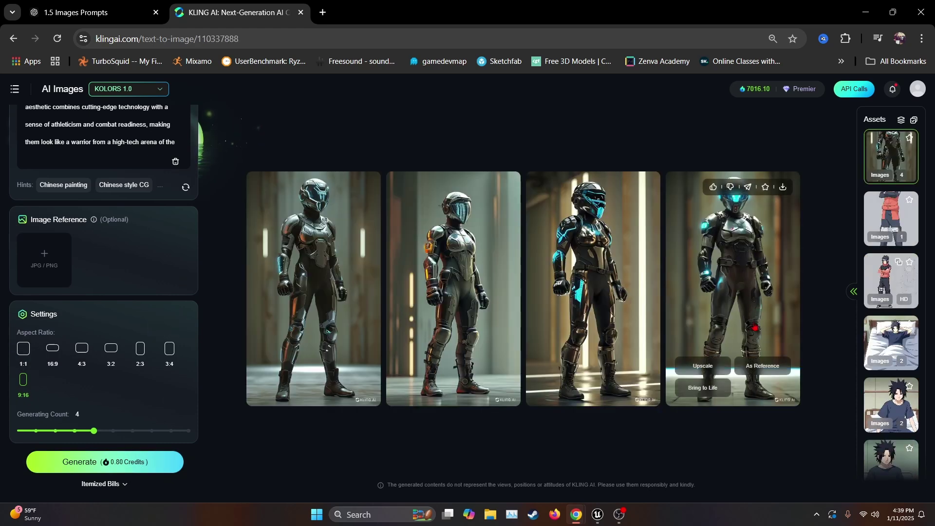
{"action": "mouse_move", "coordinate": [783, 188]}
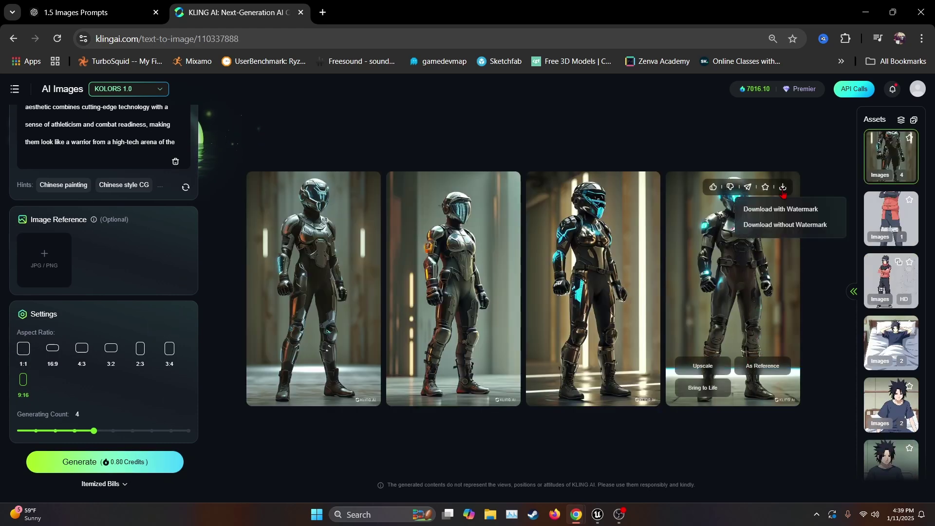
{"action": "left_click", "coordinate": [786, 228]}
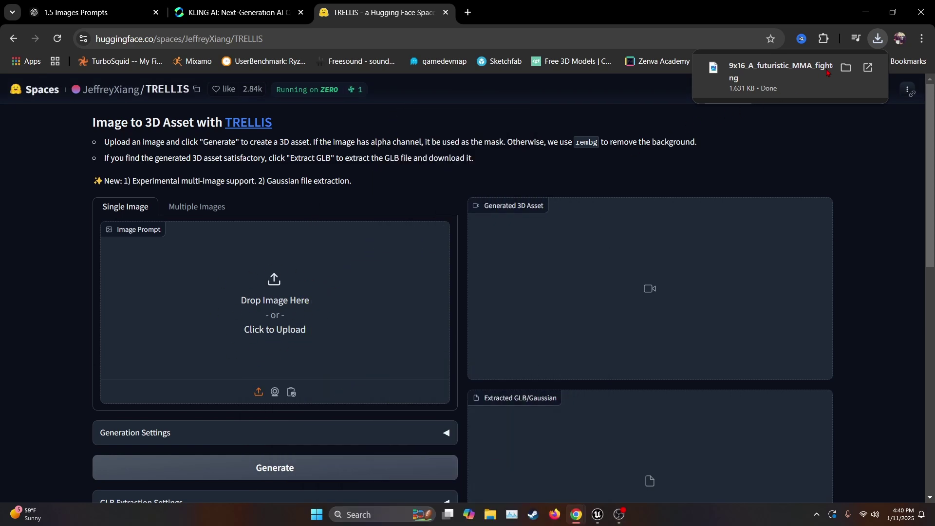
Upload the downloaded MMA fighter image to TRELLIS as the single image prompt and generate the 3D asset.
{"action": "left_click", "coordinate": [846, 68]}
{"action": "left_click_drag", "start_coordinate": [554, 206], "coordinate": [287, 319]}
{"action": "scroll", "coordinate": [325, 336], "scroll_direction": "down", "scroll_amount": 4}
{"action": "left_click", "coordinate": [307, 285]}
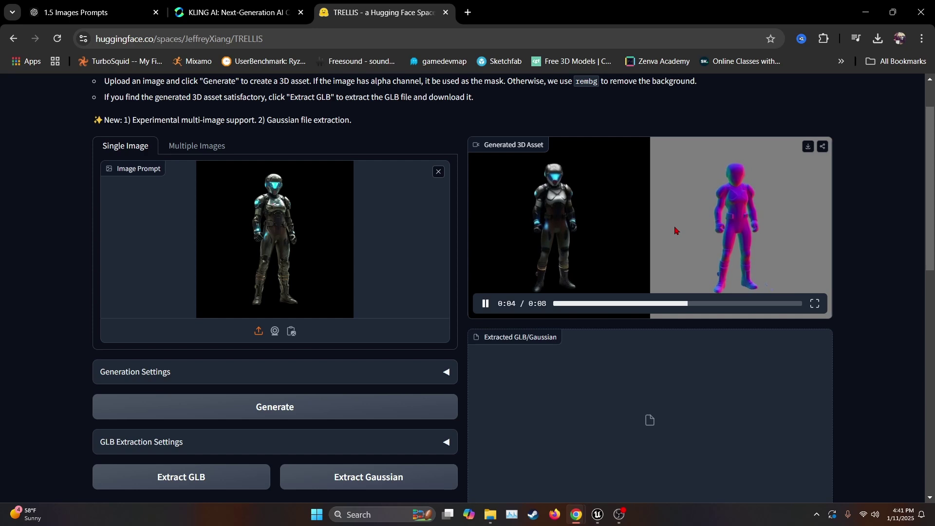
Extract the generated 3D asset as a GLB and download the file.
{"action": "scroll", "coordinate": [414, 331], "scroll_direction": "down", "scroll_amount": 1}
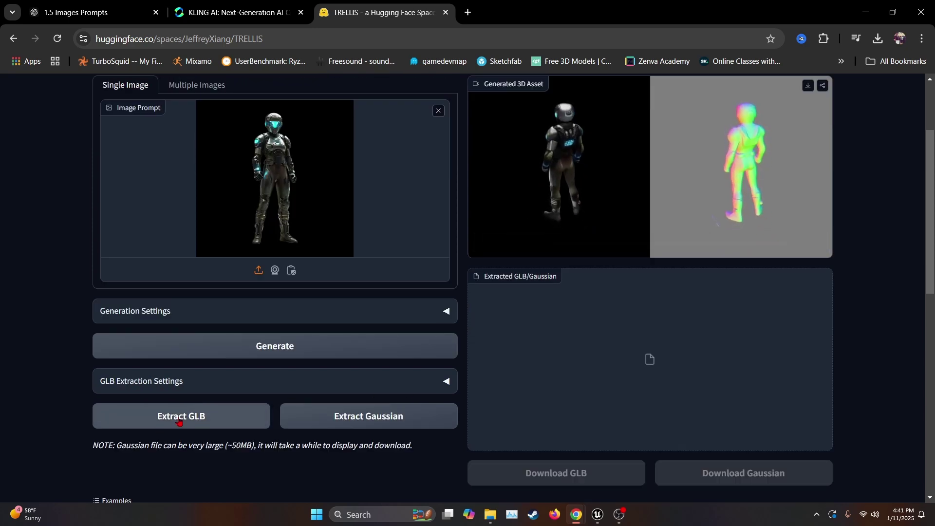
{"action": "left_click", "coordinate": [180, 422]}
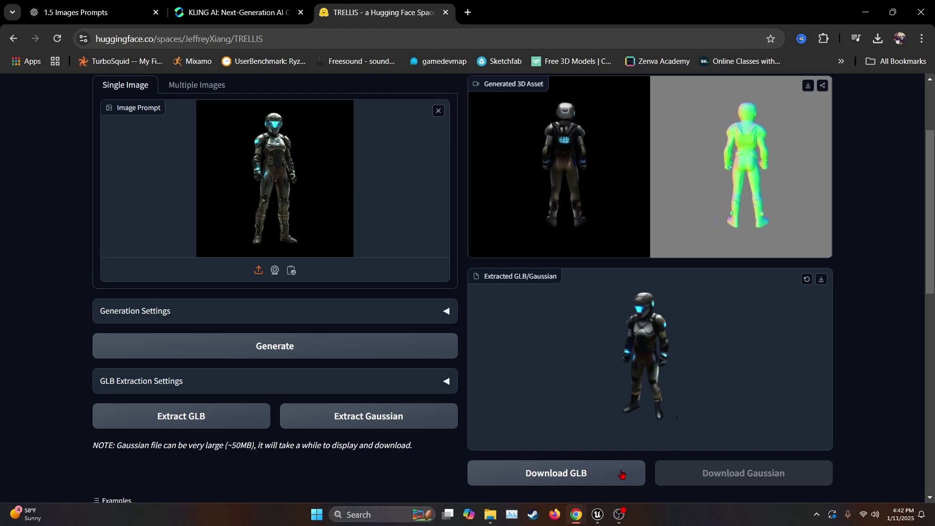
{"action": "left_click", "coordinate": [584, 479]}
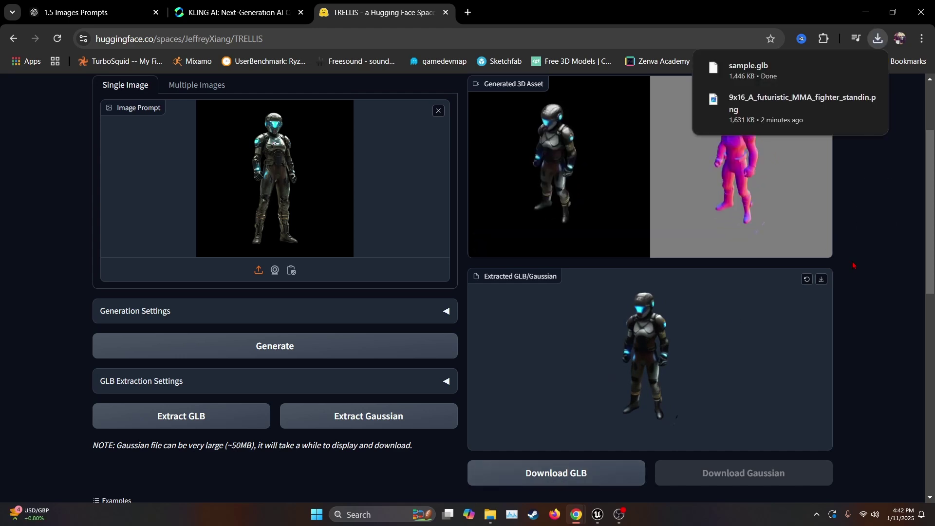
Launch Blender and delete the default cube and camera from the scene.
{"action": "key", "text": "super"}
{"action": "type", "text": "blender 4.2"}
{"action": "key", "text": "Return"}
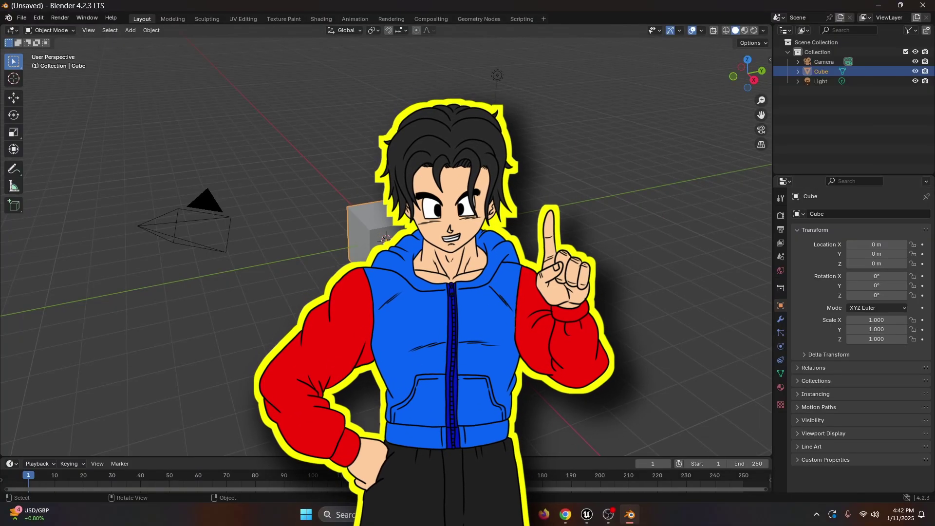
{"action": "left_click_drag", "start_coordinate": [101, 191], "coordinate": [604, 261]}
{"action": "key", "text": "Delete"}
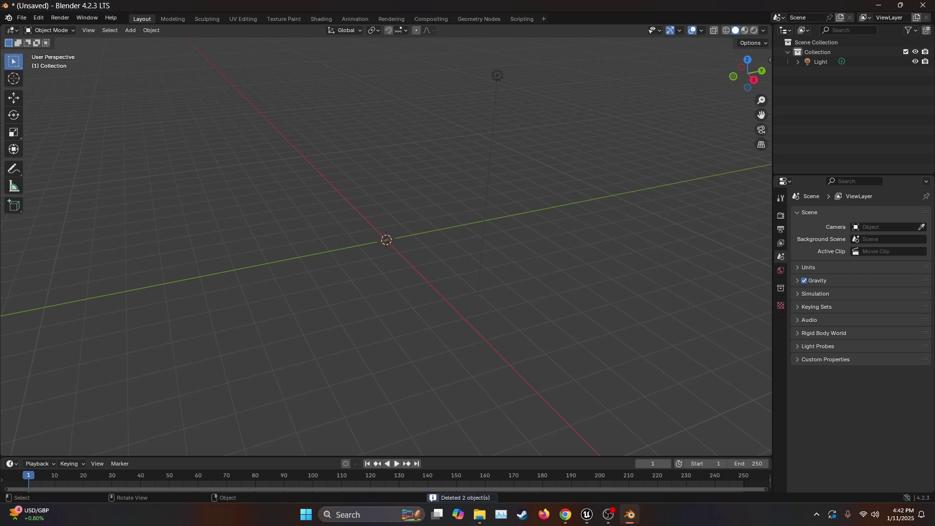
Import sample.glb from the Downloads folder as a glTF 2.0 file.
{"action": "left_click", "coordinate": [23, 18]}
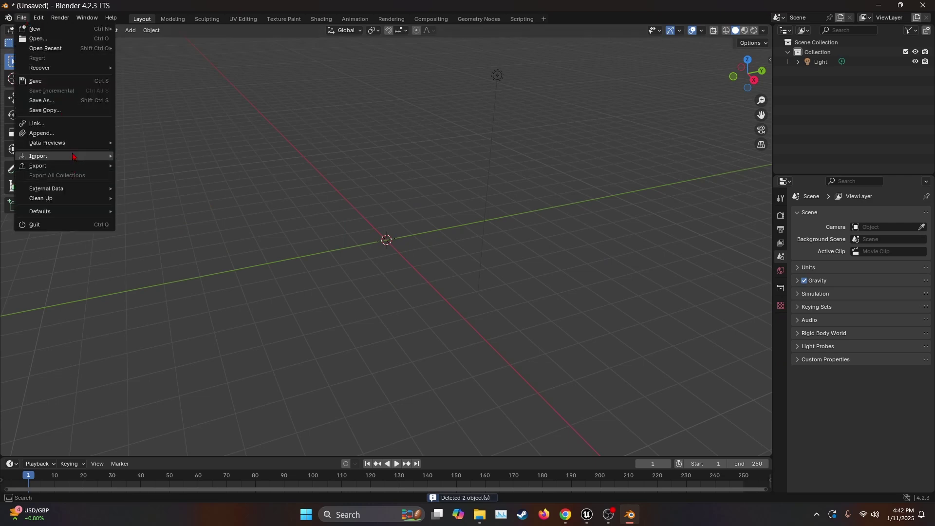
{"action": "mouse_move", "coordinate": [73, 155]}
{"action": "left_click", "coordinate": [182, 256]}
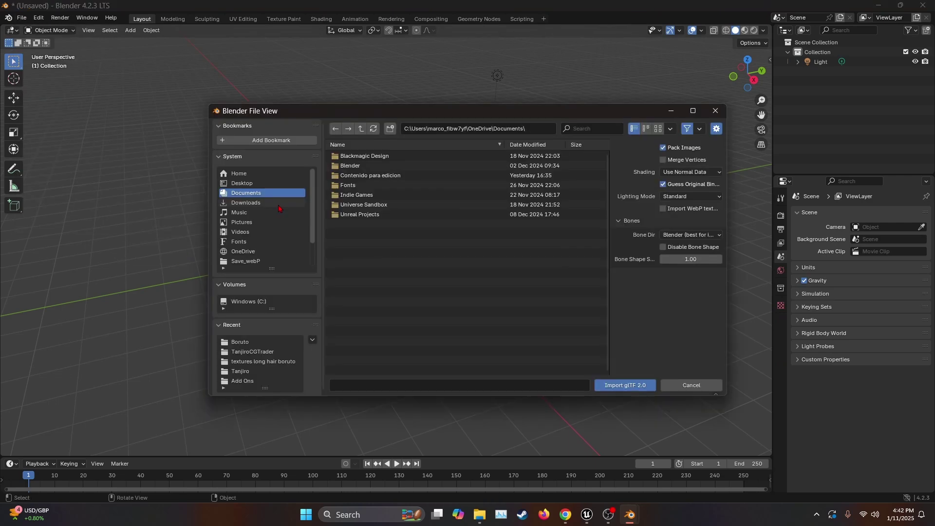
{"action": "left_click", "coordinate": [246, 202]}
{"action": "left_click", "coordinate": [369, 244]}
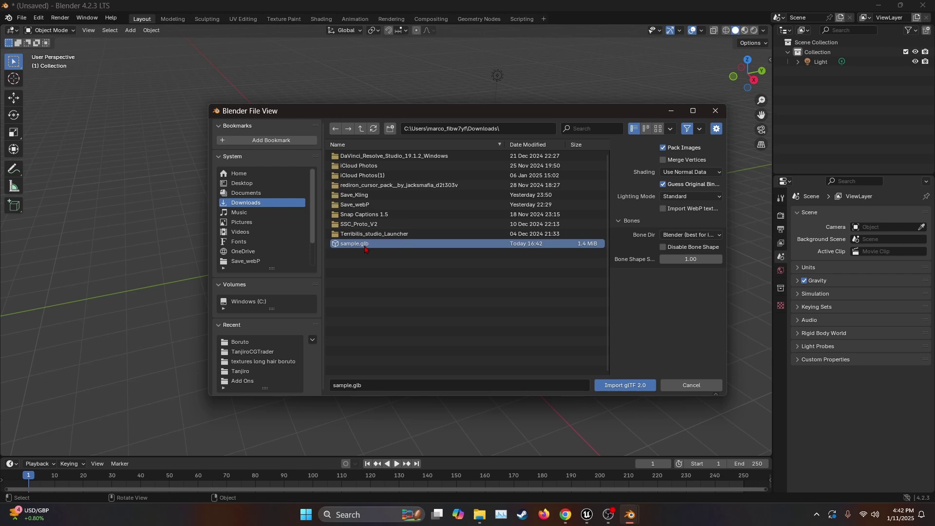
{"action": "left_click", "coordinate": [625, 385]}
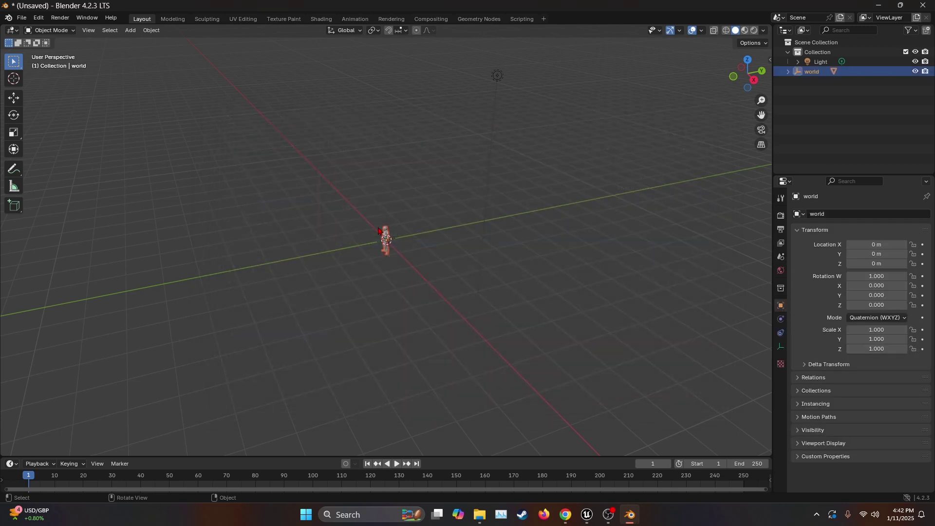
In the front view, move the imported character up along Z so its feet rest on the ground line.
{"action": "left_click", "coordinate": [733, 76]}
{"action": "scroll", "coordinate": [400, 244], "scroll_direction": "up", "scroll_amount": 10}
{"action": "key", "text": "g"}
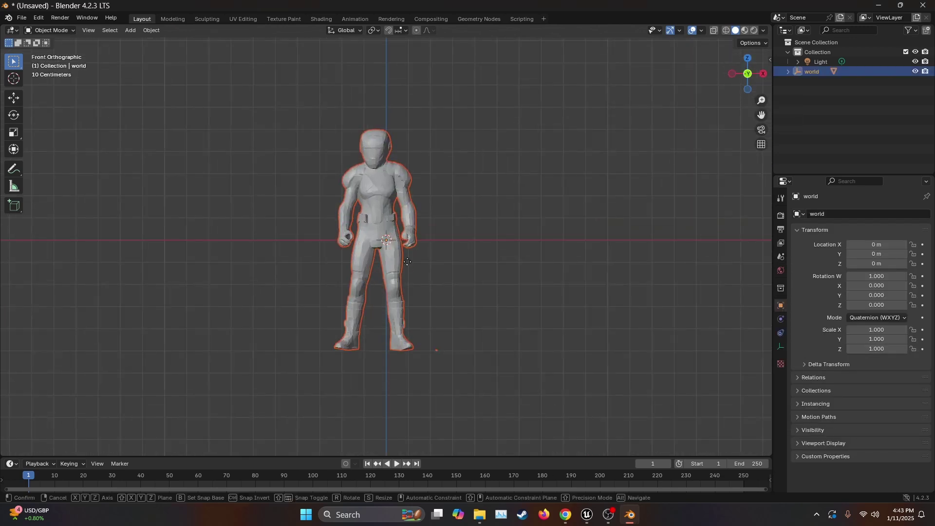
{"action": "key", "text": "z"}
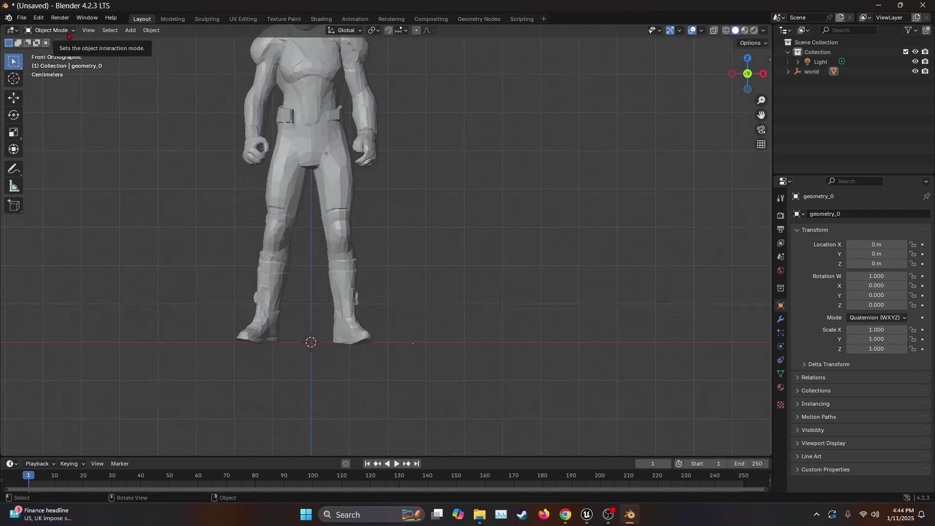
In Edit Mode, delete the stray piece of geometry beside the character's foot.
{"action": "left_click", "coordinate": [68, 31]}
{"action": "left_click", "coordinate": [68, 54]}
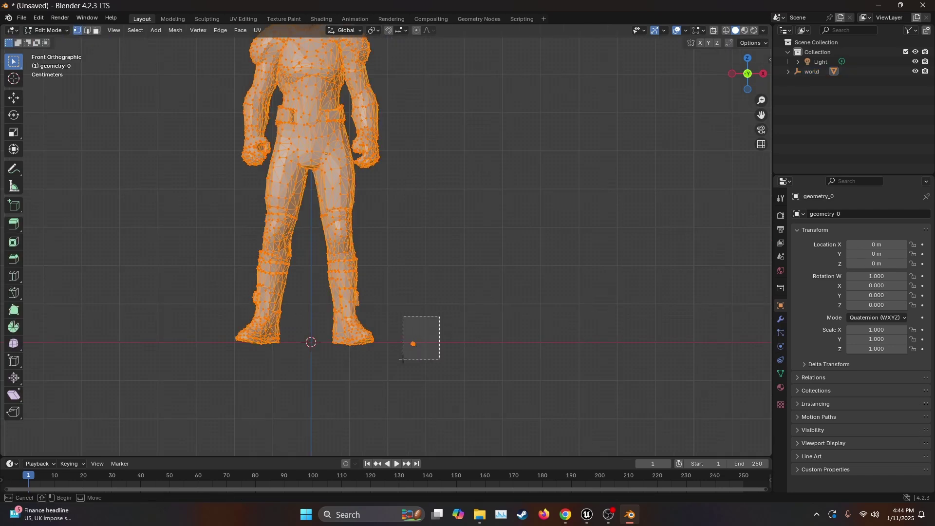
{"action": "left_click_drag", "start_coordinate": [403, 360], "coordinate": [402, 359]}
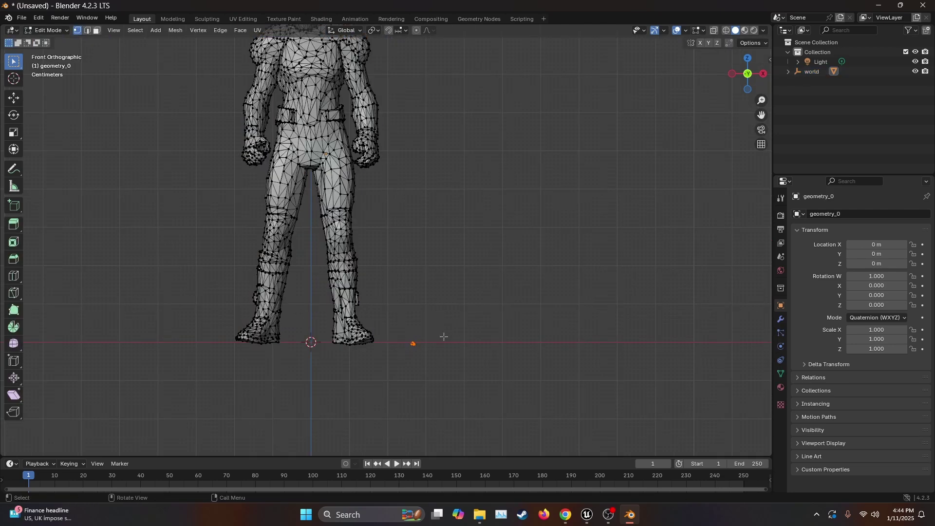
{"action": "key", "text": "x"}
{"action": "left_click", "coordinate": [470, 285]}
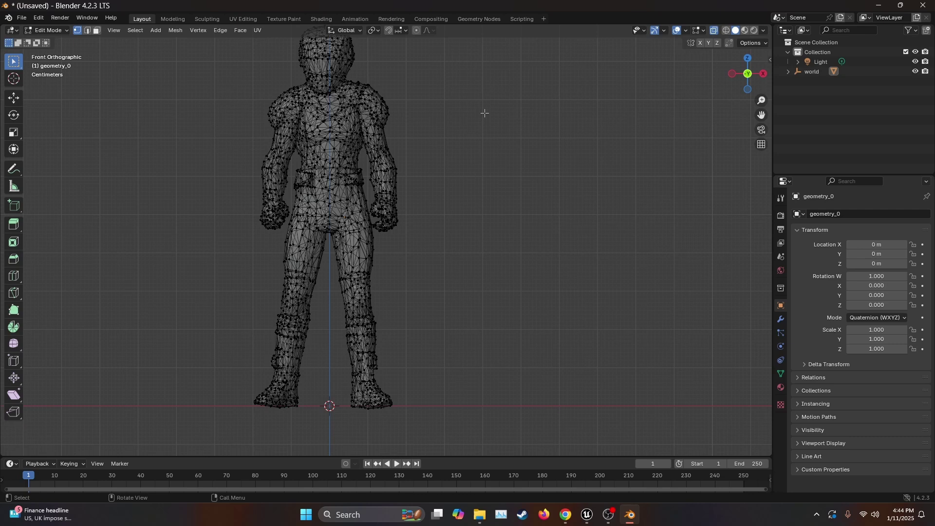
Select the character's entire mesh and merge its vertices by distance.
{"action": "key", "text": "a"}
{"action": "key", "text": "m"}
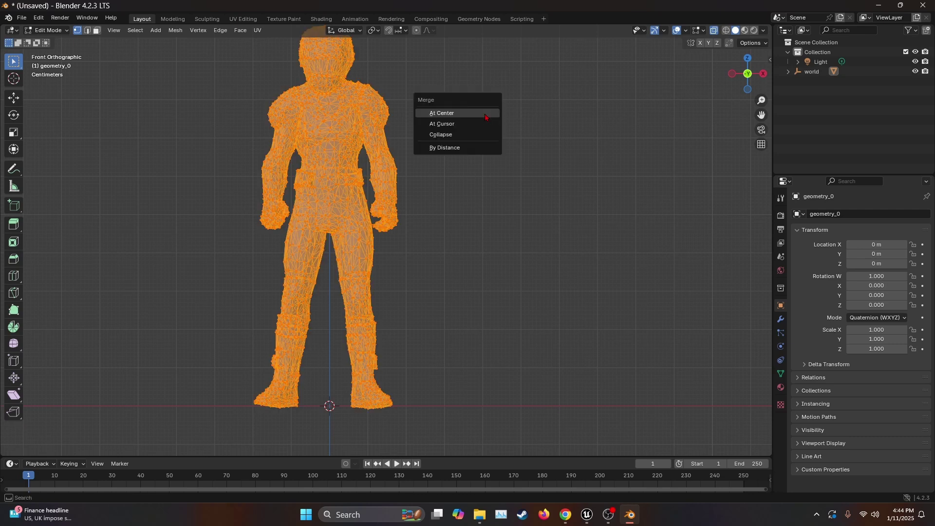
{"action": "left_click", "coordinate": [456, 149]}
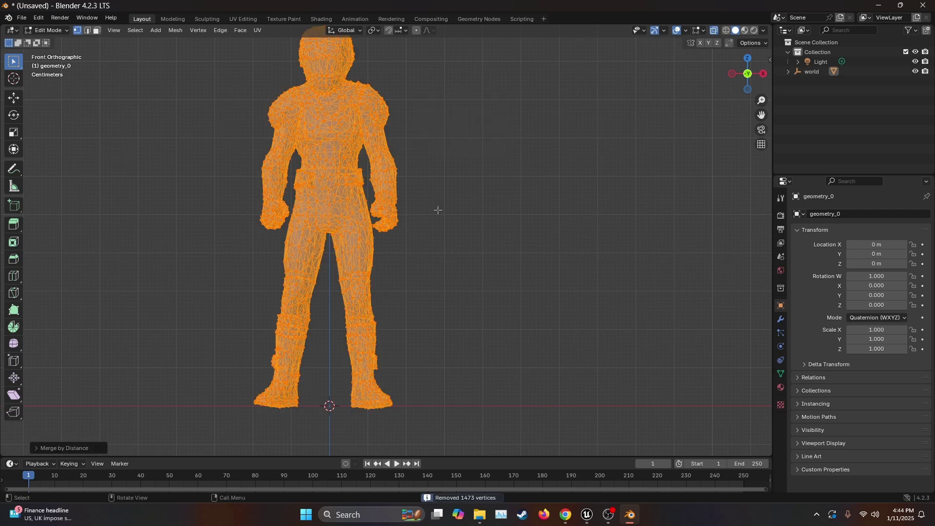
{"action": "left_click", "coordinate": [436, 209]}
{"action": "middle_click_drag", "start_coordinate": [436, 163], "coordinate": [464, 164], "text": "shift"}
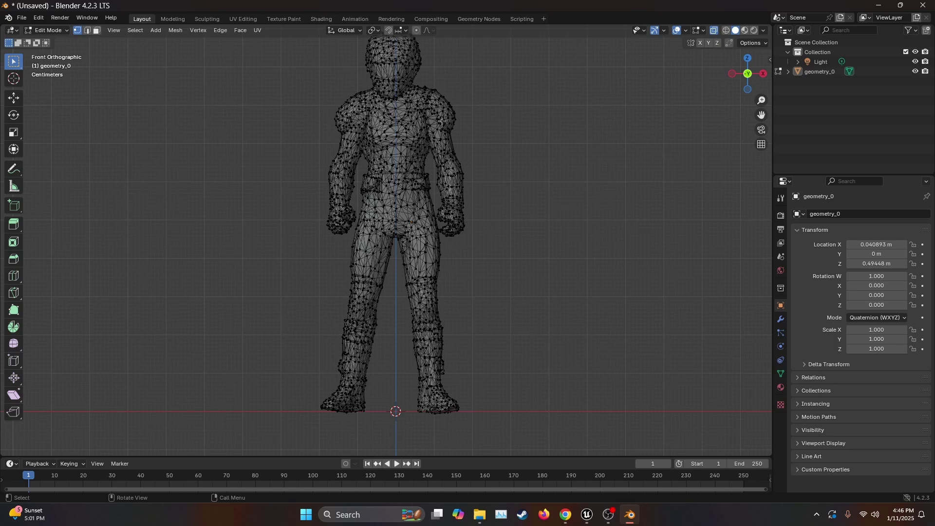
Return to Object Mode and export only the selected character as an FBX named mmafighter in the Documents folder.
{"action": "left_click", "coordinate": [56, 31]}
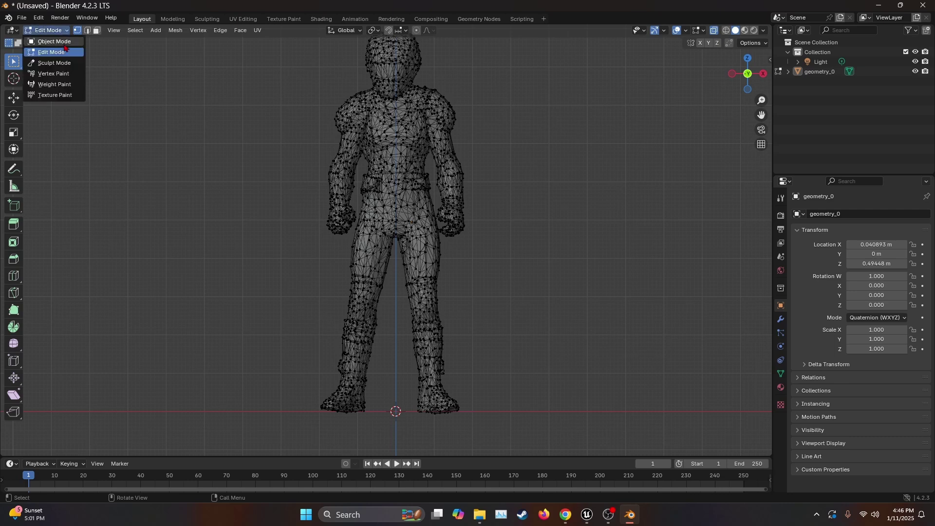
{"action": "left_click", "coordinate": [64, 45]}
{"action": "left_click", "coordinate": [399, 143]}
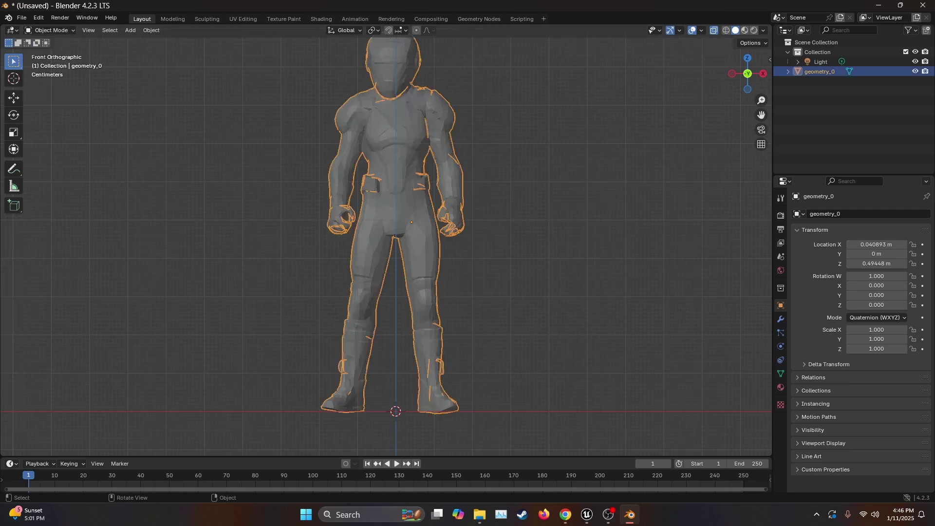
{"action": "left_click", "coordinate": [22, 18]}
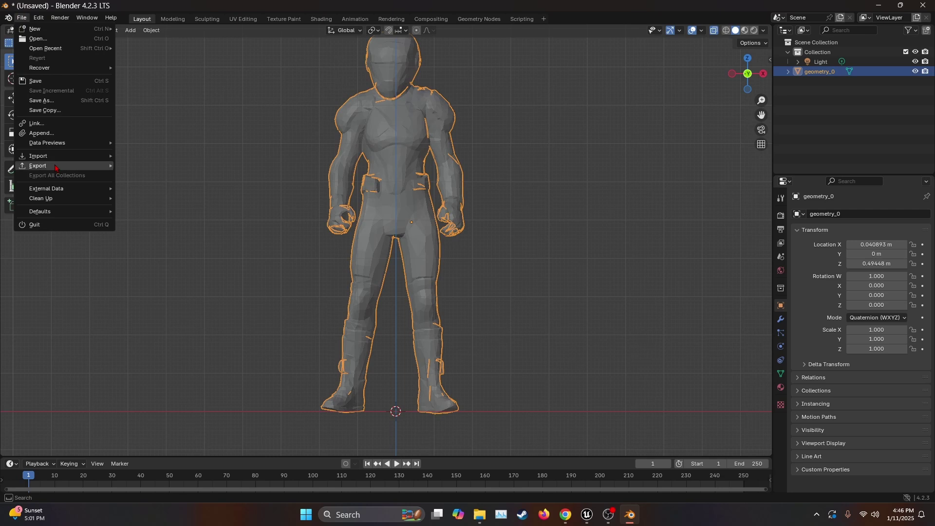
{"action": "mouse_move", "coordinate": [55, 167]}
{"action": "left_click", "coordinate": [156, 252]}
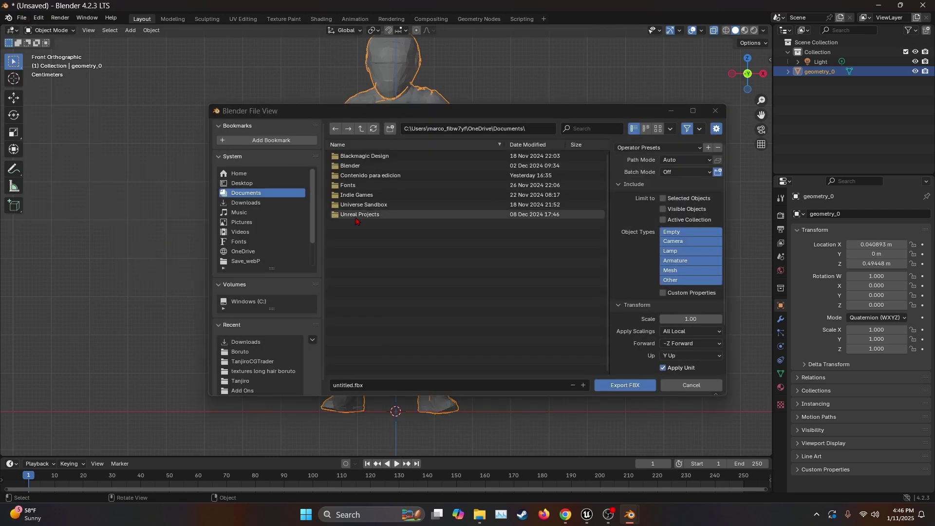
{"action": "left_click", "coordinate": [670, 204]}
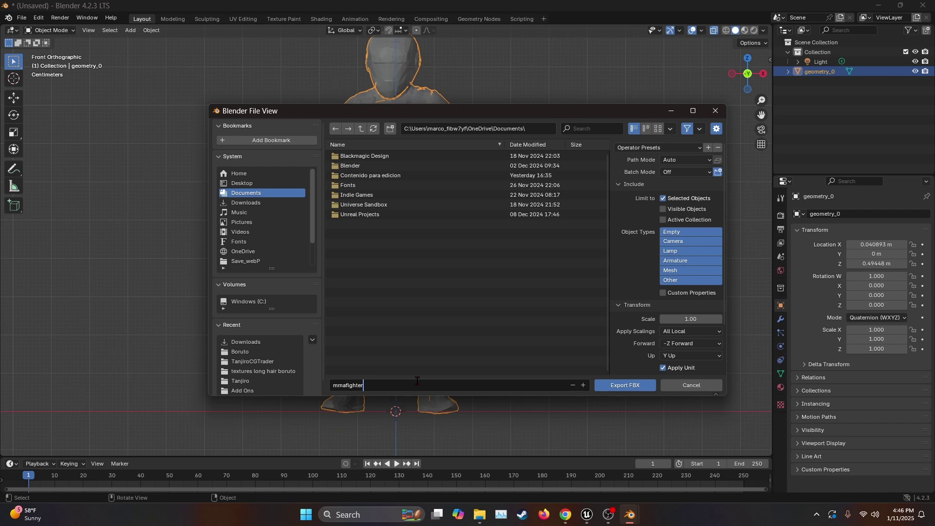
{"action": "left_click", "coordinate": [619, 386]}
{"action": "left_click", "coordinate": [571, 142]}
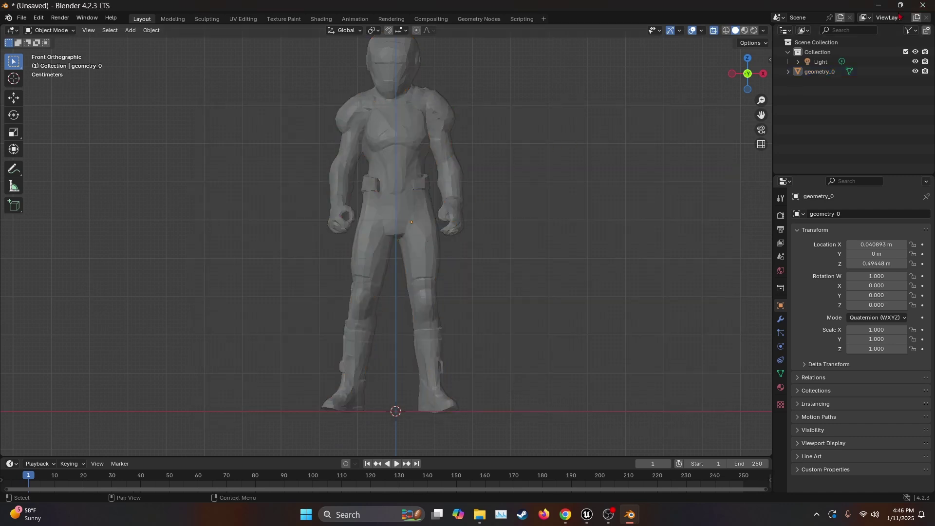
Close Blender and open the Mixamo website in a new browser tab.
{"action": "left_click", "coordinate": [932, 5]}
{"action": "left_click", "coordinate": [485, 274]}
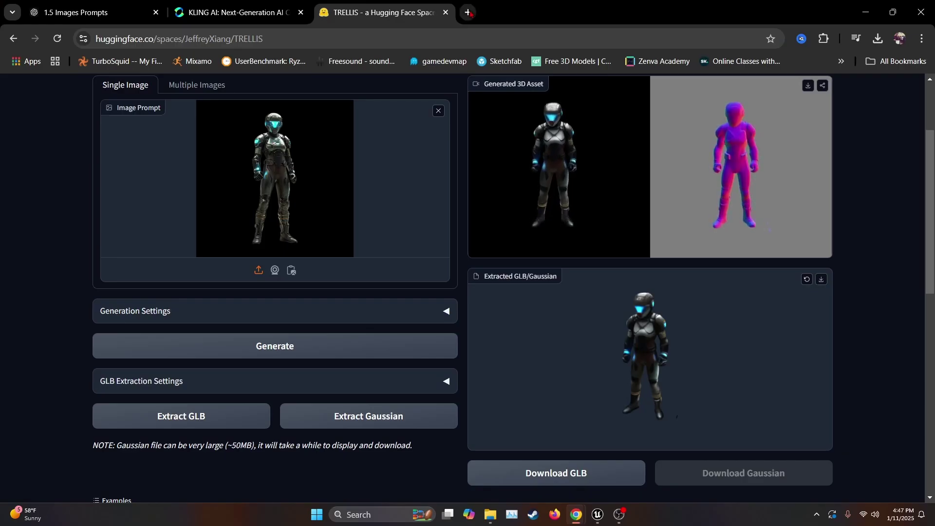
{"action": "left_click", "coordinate": [468, 13]}
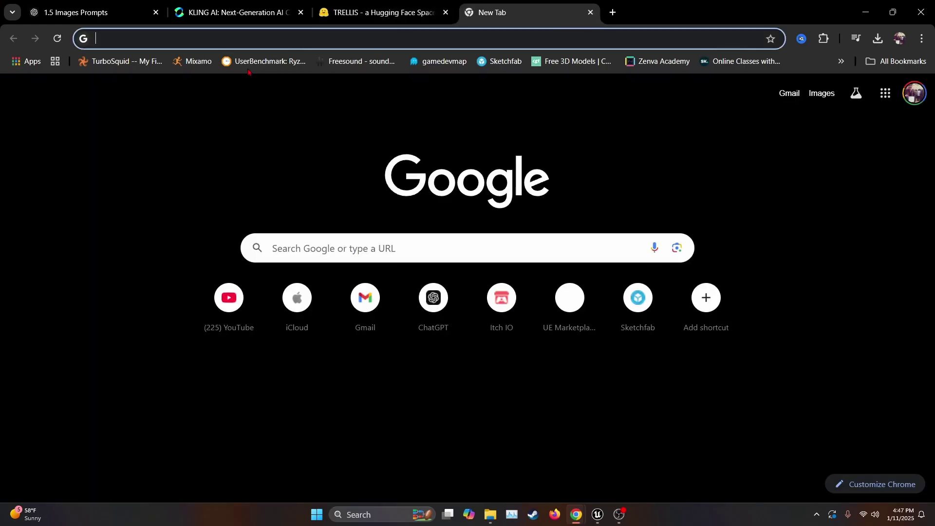
{"action": "left_click", "coordinate": [180, 67]}
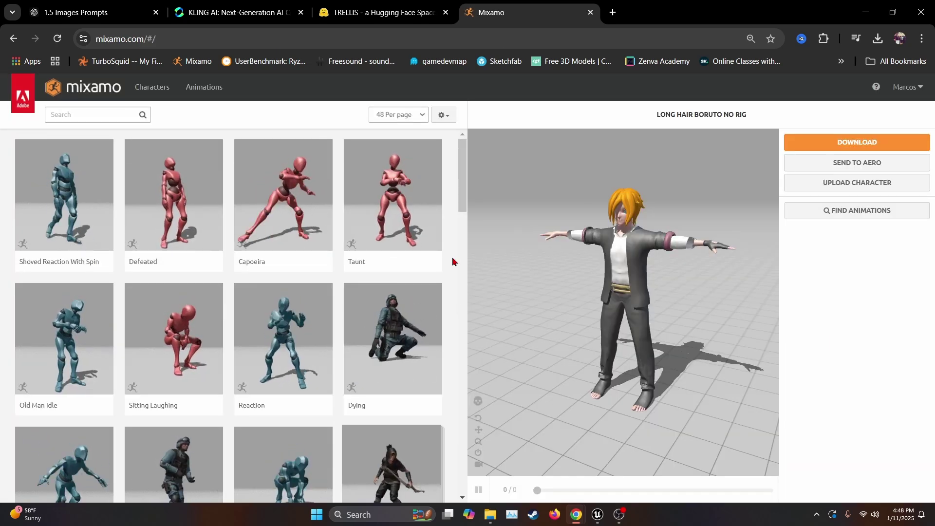
Browse Mixamo's animation library and preview the Dying and Reaction animations on the loaded character.
{"action": "scroll", "coordinate": [453, 262], "scroll_direction": "down", "scroll_amount": 8}
{"action": "scroll", "coordinate": [453, 261], "scroll_direction": "down", "scroll_amount": 2}
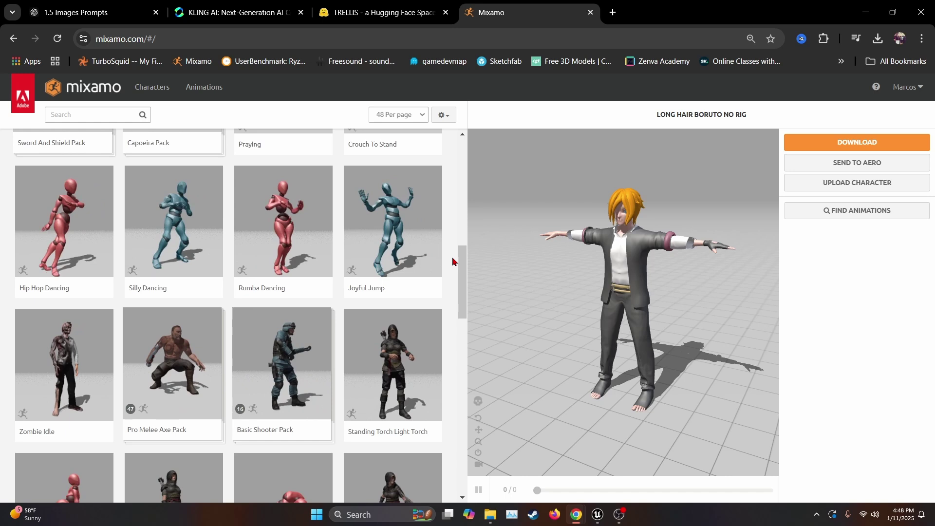
{"action": "scroll", "coordinate": [452, 261], "scroll_direction": "up", "scroll_amount": 10}
{"action": "left_click", "coordinate": [409, 404]}
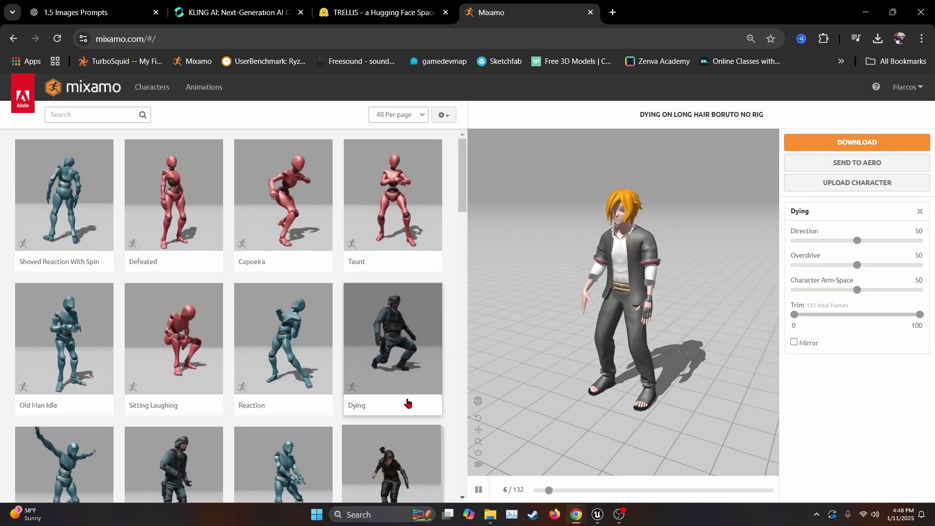
{"action": "scroll", "coordinate": [409, 405], "scroll_direction": "down", "scroll_amount": 3}
{"action": "left_click", "coordinate": [283, 219]}
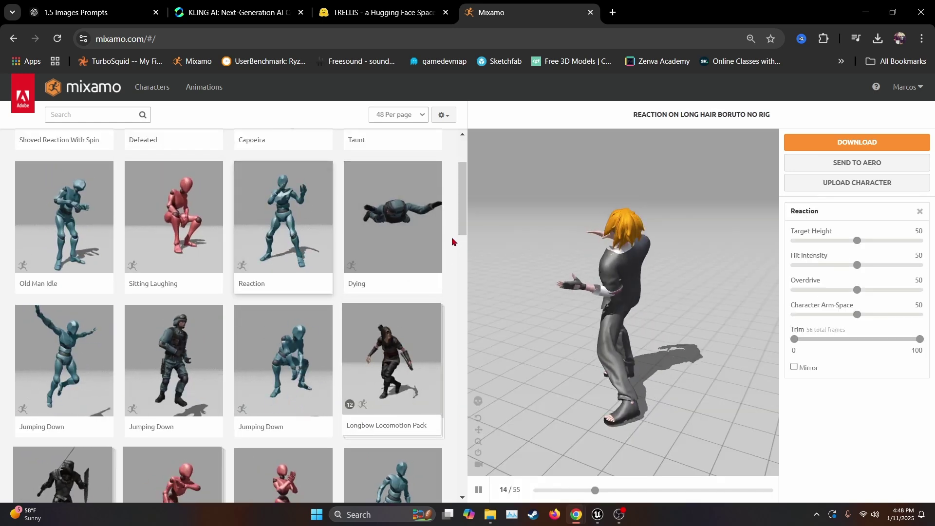
Upload mmafighter.fbx from the Documents folder as a new character and accept its front-facing orientation in the Auto-Rigger.
{"action": "left_click", "coordinate": [823, 188]}
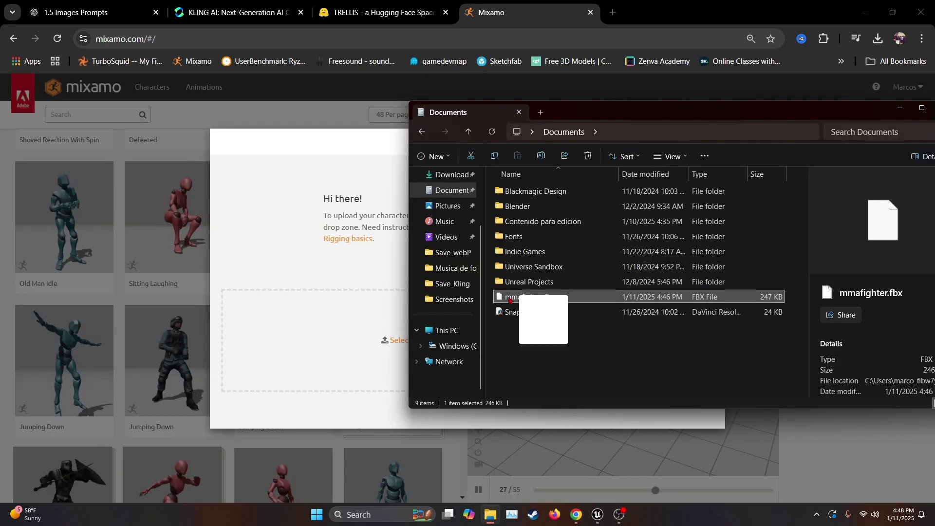
{"action": "left_click_drag", "start_coordinate": [521, 298], "coordinate": [319, 331]}
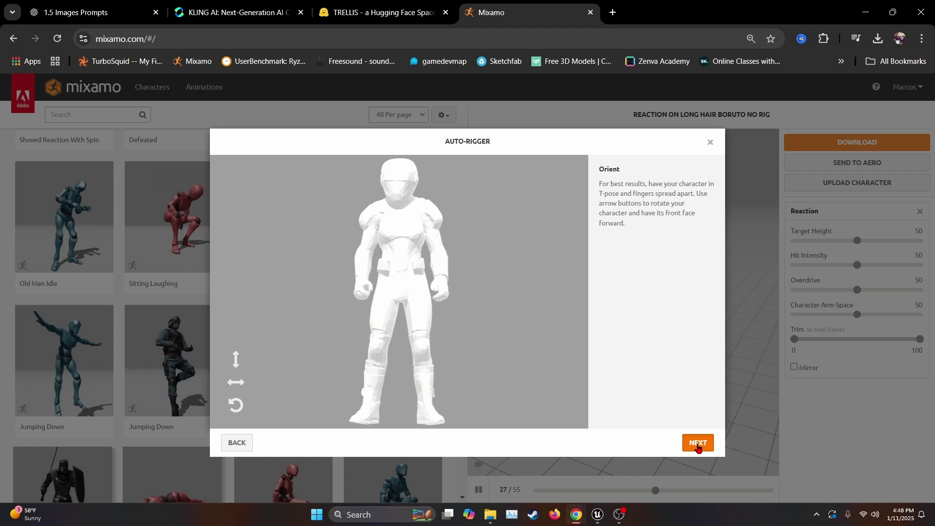
{"action": "left_click", "coordinate": [698, 443]}
Place the chin, wrist, elbow, knee and groin markers on the character and auto-rig it with the No Fingers (25) skeleton.
{"action": "left_click_drag", "start_coordinate": [270, 293], "coordinate": [399, 202]}
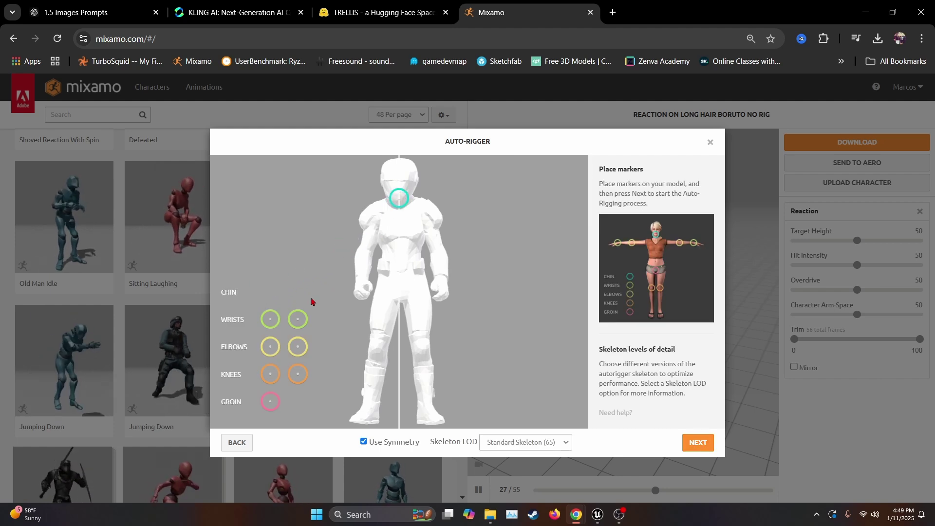
{"action": "mouse_move", "coordinate": [298, 320]}
{"action": "left_mouse_down"}
{"action": "mouse_move", "coordinate": [385, 294]}
{"action": "mouse_move", "coordinate": [359, 282]}
{"action": "left_mouse_up"}
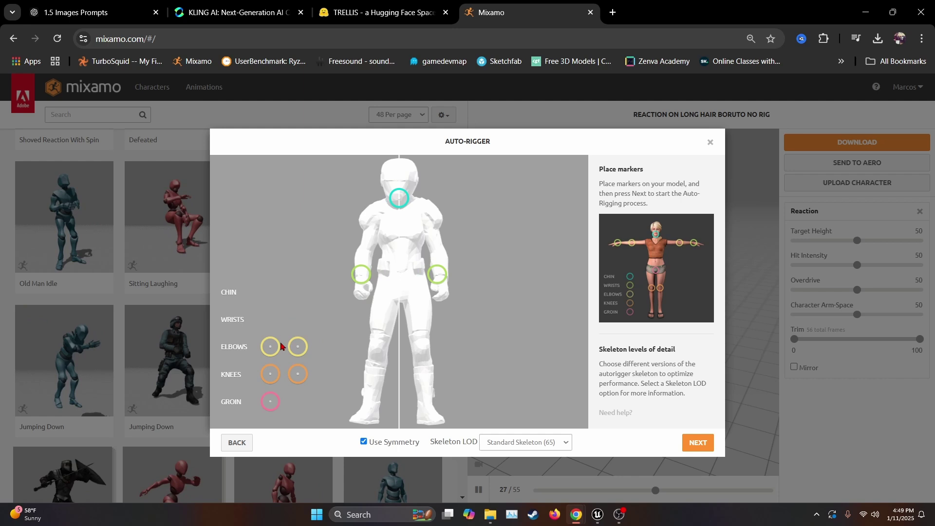
{"action": "left_click_drag", "start_coordinate": [281, 347], "coordinate": [368, 254]}
{"action": "mouse_move", "coordinate": [270, 374]}
{"action": "left_mouse_down"}
{"action": "mouse_move", "coordinate": [409, 355]}
{"action": "mouse_move", "coordinate": [377, 350]}
{"action": "left_mouse_up"}
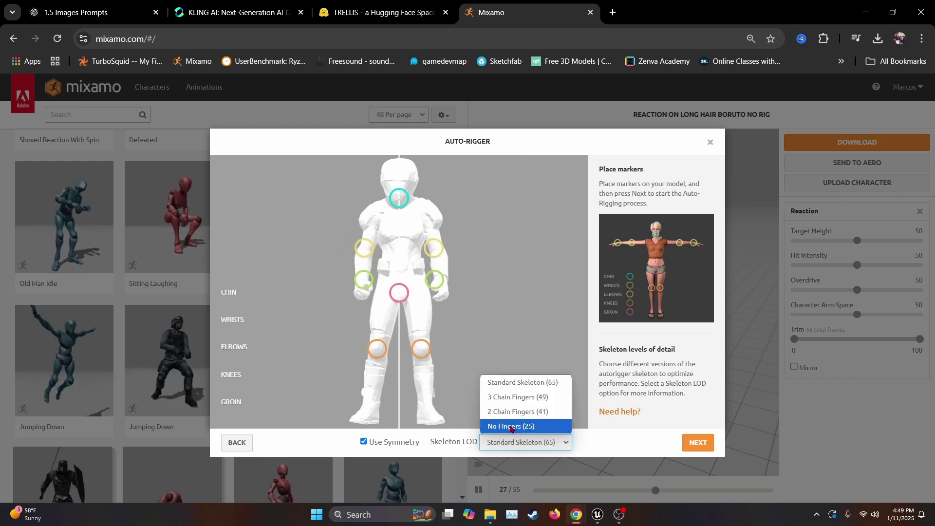
{"action": "left_click", "coordinate": [531, 427]}
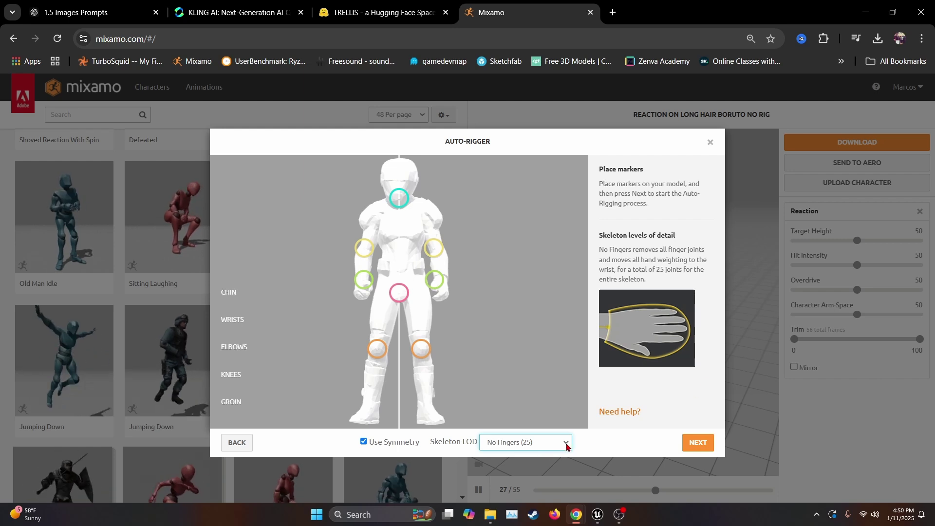
{"action": "left_click", "coordinate": [697, 451]}
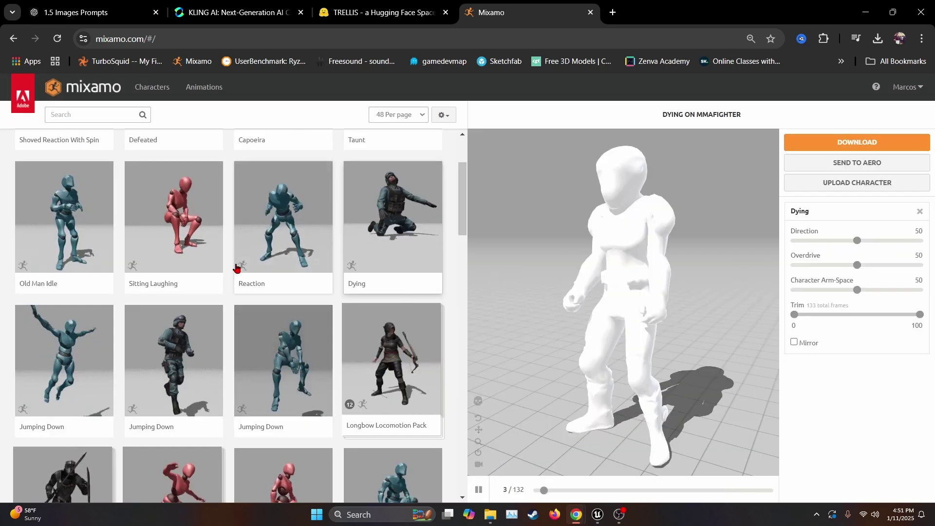
Search the animations for boxing and download the character with the Jab Cross animation.
{"action": "left_click", "coordinate": [92, 114]}
{"action": "type", "text": "boxing"}
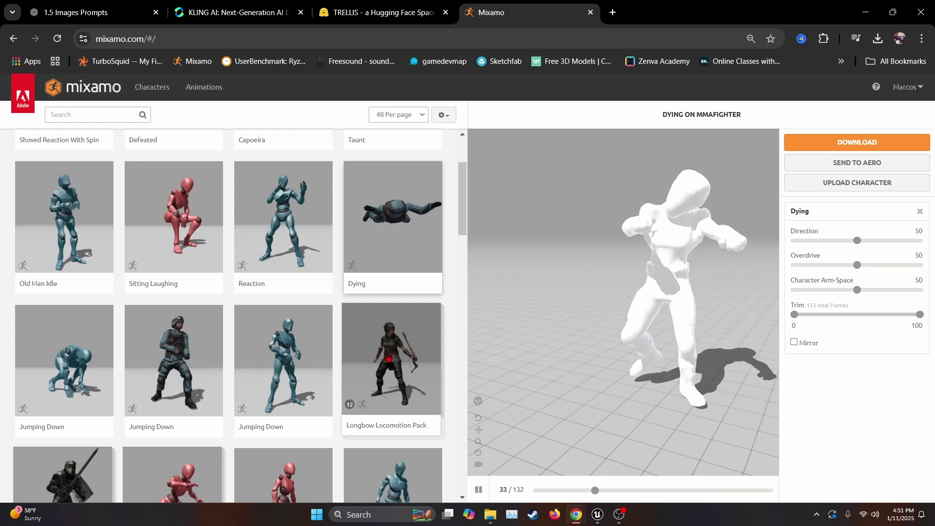
{"action": "key", "text": "Return"}
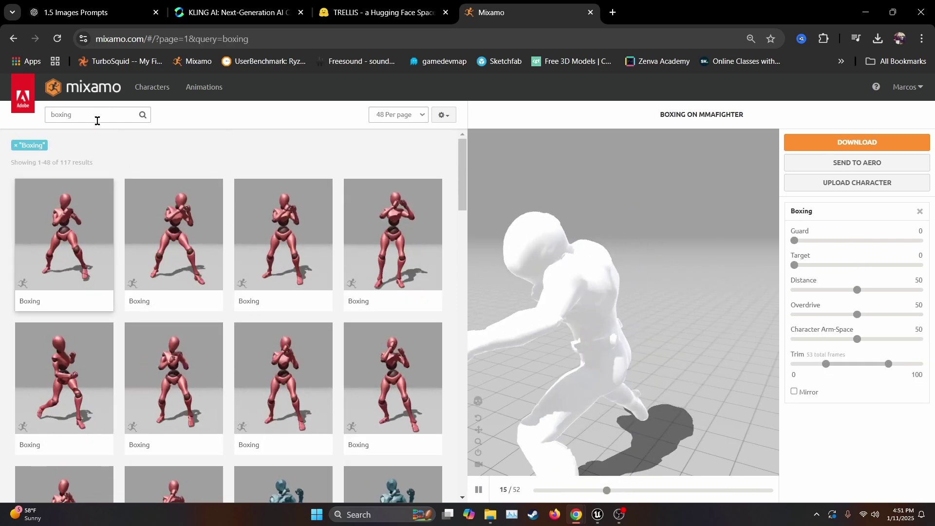
{"action": "scroll", "coordinate": [194, 243], "scroll_direction": "down", "scroll_amount": 4}
{"action": "left_click", "coordinate": [292, 336]}
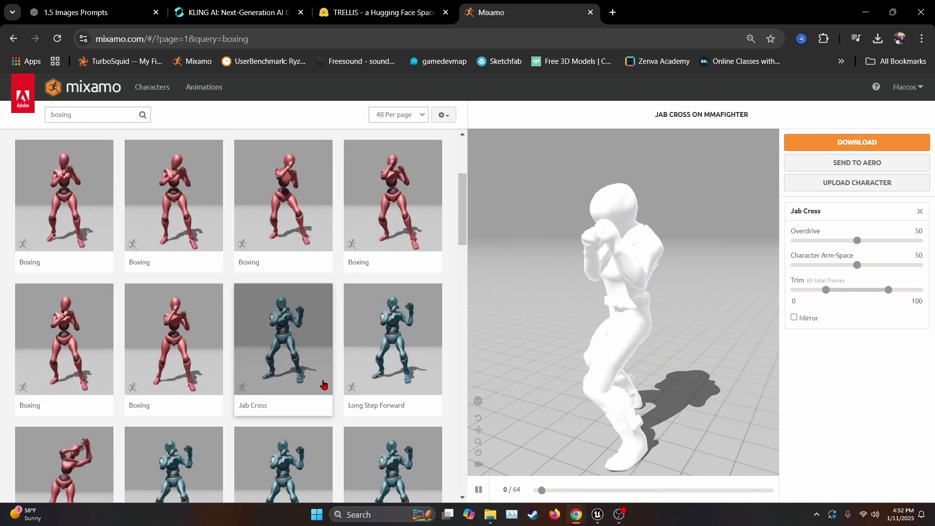
{"action": "left_click", "coordinate": [870, 142]}
{"action": "left_click", "coordinate": [620, 261]}
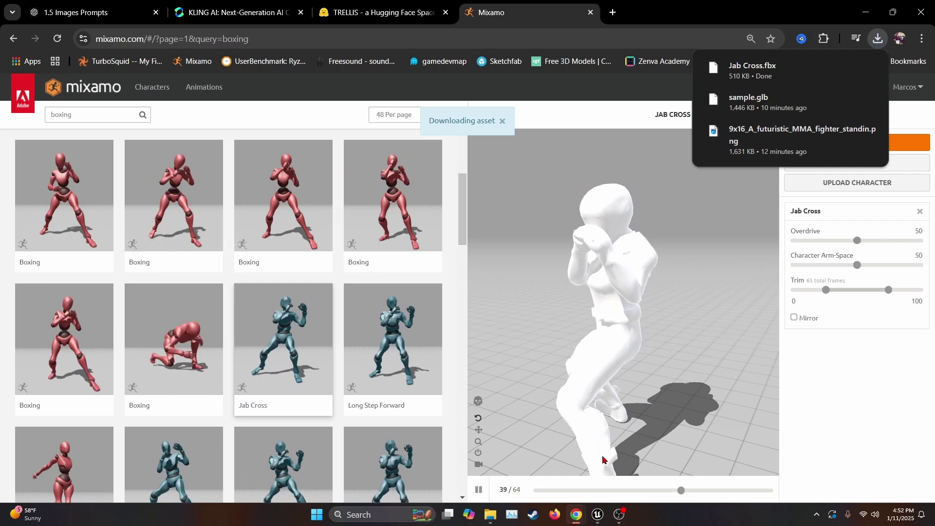
Switch to Unreal Engine and bring Jab Cross.fbx from the Downloads folder into the Mannequins Meshes folder for import.
{"action": "left_click", "coordinate": [597, 516]}
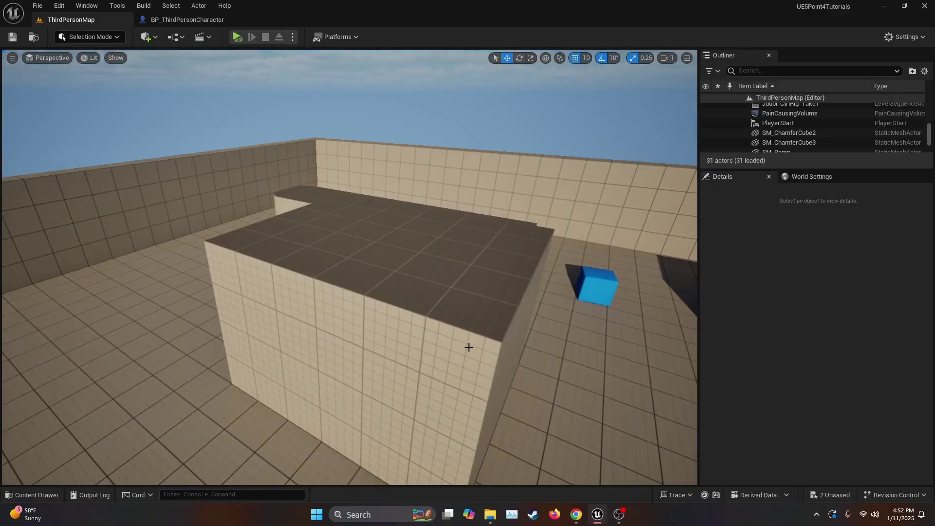
{"action": "key", "text": "ctrl+space"}
{"action": "left_click", "coordinate": [489, 517]}
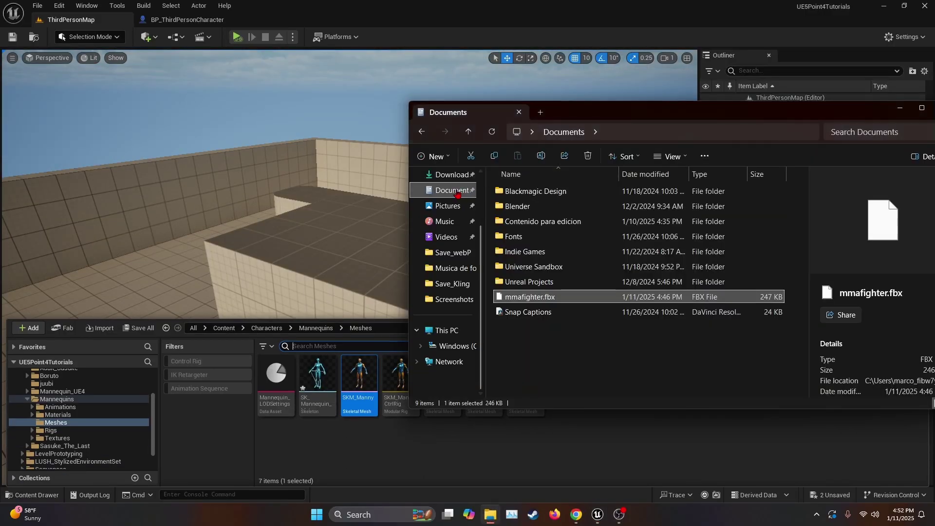
{"action": "left_click", "coordinate": [447, 174]}
{"action": "left_click", "coordinate": [526, 208]}
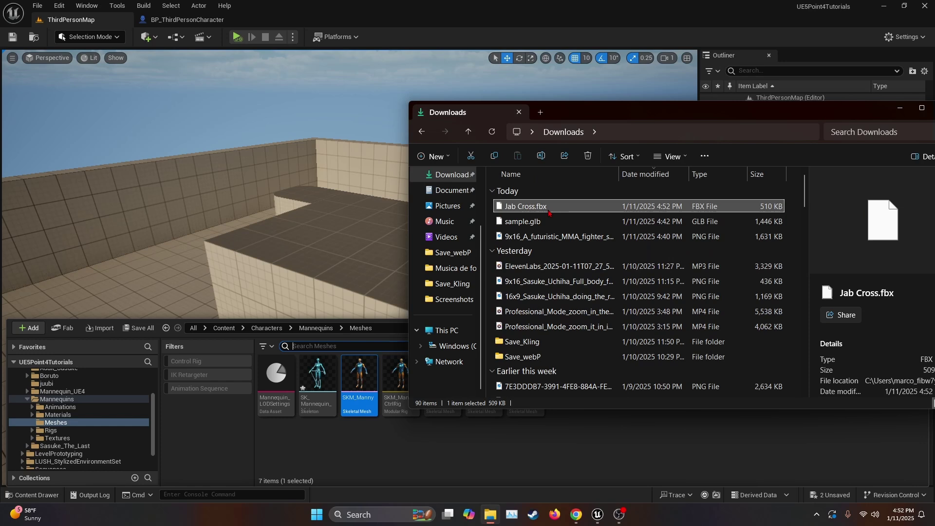
{"action": "left_click_drag", "start_coordinate": [549, 213], "coordinate": [506, 425]}
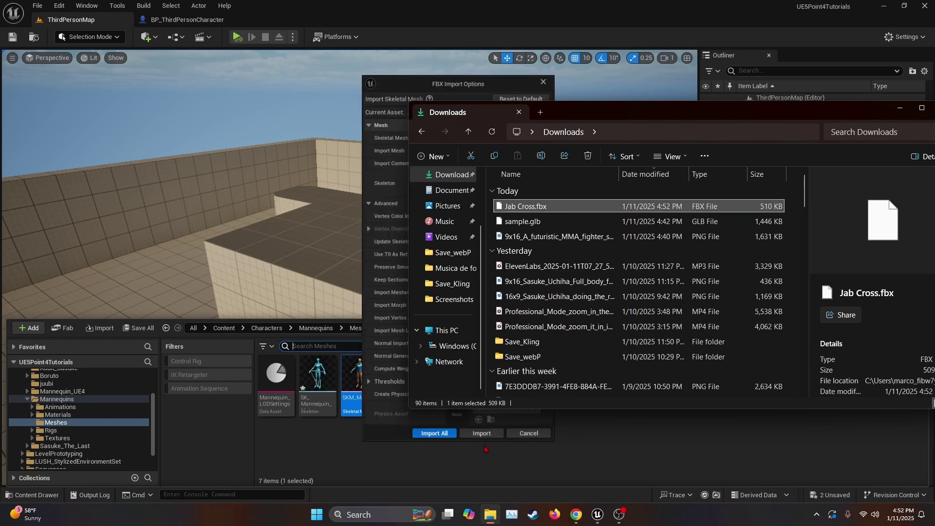
Clear the assigned skeleton in the FBX import options and import all of the Jab Cross assets.
{"action": "left_click", "coordinate": [499, 174]}
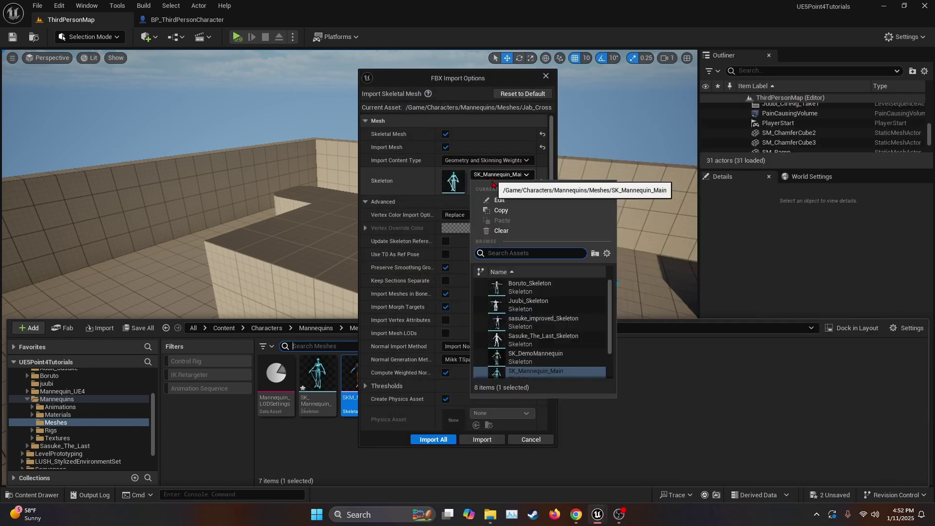
{"action": "left_click", "coordinate": [516, 235]}
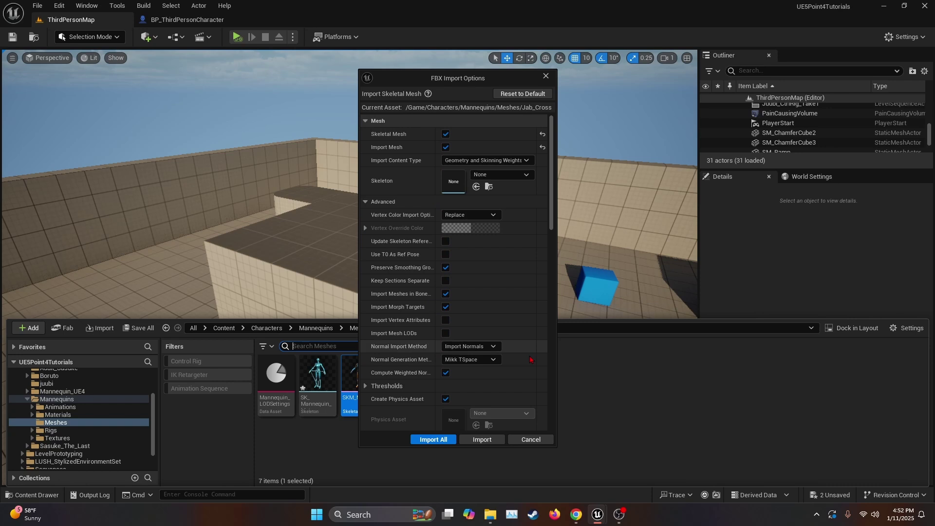
{"action": "left_click", "coordinate": [433, 440]}
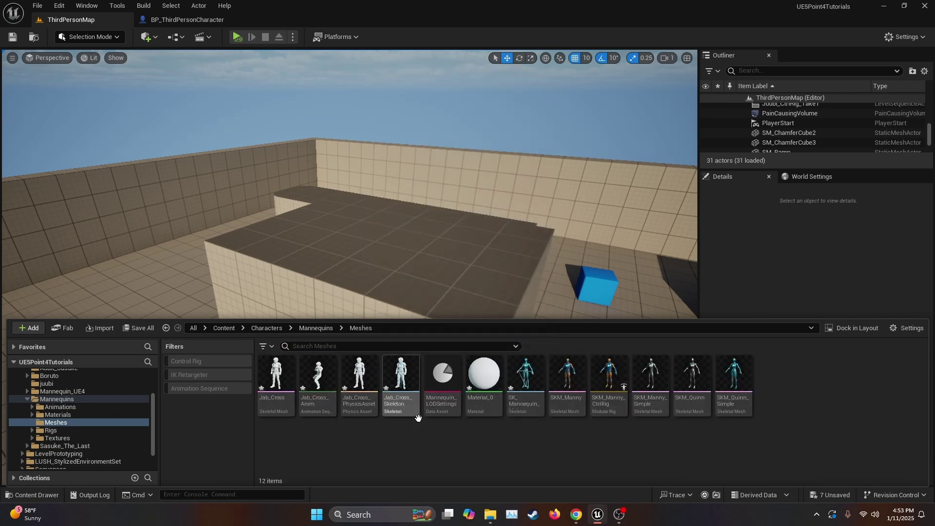
Move the four Jab_Cross assets and Material_0 from the Meshes folder into the main Content folder.
{"action": "left_click", "coordinate": [279, 402]}
{"action": "left_click", "coordinate": [318, 408], "text": "ctrl"}
{"action": "left_click", "coordinate": [360, 410], "text": "ctrl"}
{"action": "left_click", "coordinate": [397, 411], "text": "ctrl"}
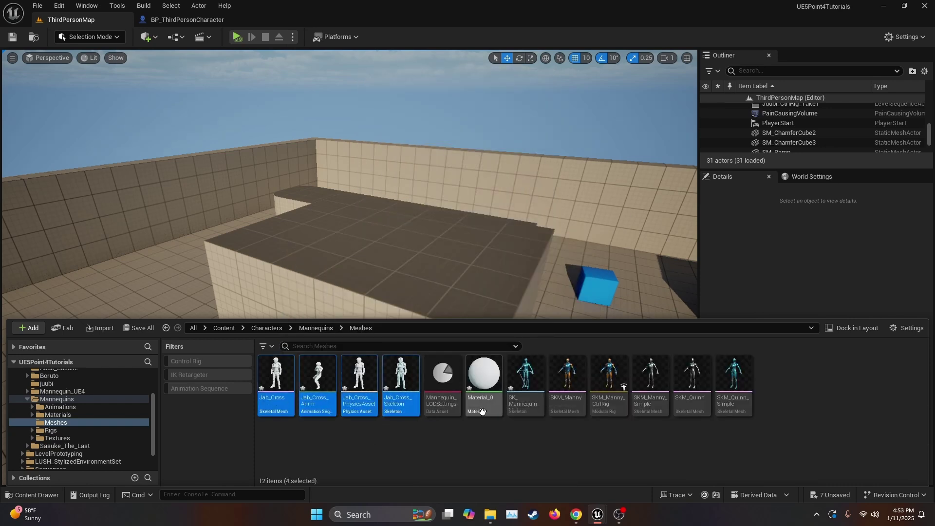
{"action": "left_click", "coordinate": [482, 411], "text": "ctrl"}
{"action": "left_click_drag", "start_coordinate": [287, 401], "coordinate": [87, 382]}
Import sample.glb from Downloads into the Content folder and delete its static mesh and material instance, keeping only sample_texture_0.
{"action": "left_click", "coordinate": [491, 522]}
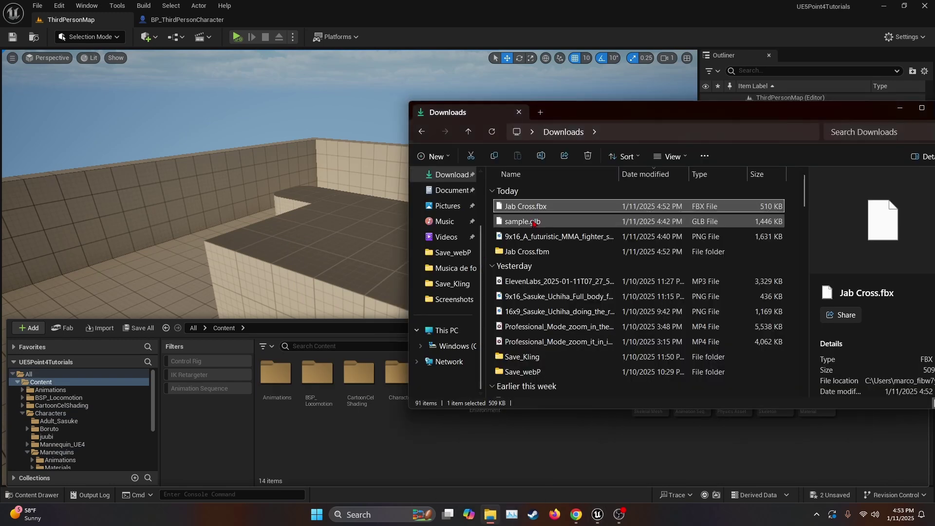
{"action": "left_click", "coordinate": [568, 227]}
{"action": "left_click_drag", "start_coordinate": [568, 228], "coordinate": [481, 458]}
{"action": "left_click", "coordinate": [604, 411]}
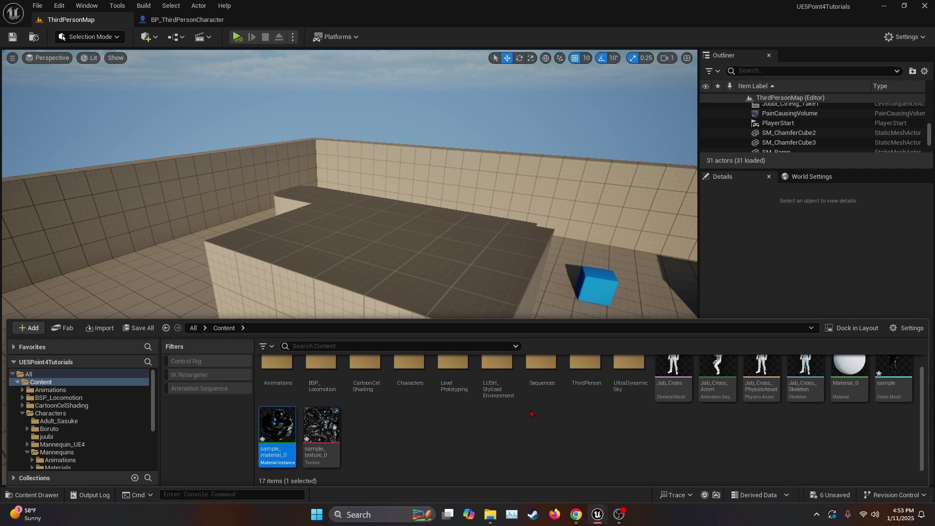
{"action": "left_click", "coordinate": [889, 394], "text": "ctrl"}
{"action": "key", "text": "Delete"}
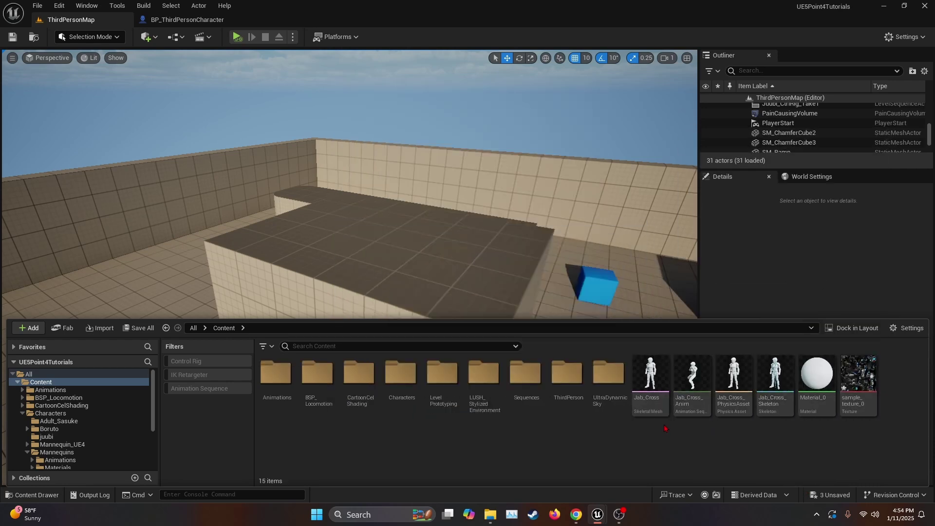
Add sample_texture_0 to the Material_0 graph, connect its RGB output to Base Color, and save the material.
{"action": "double_click", "coordinate": [817, 377]}
{"action": "key", "text": "ctrl+space"}
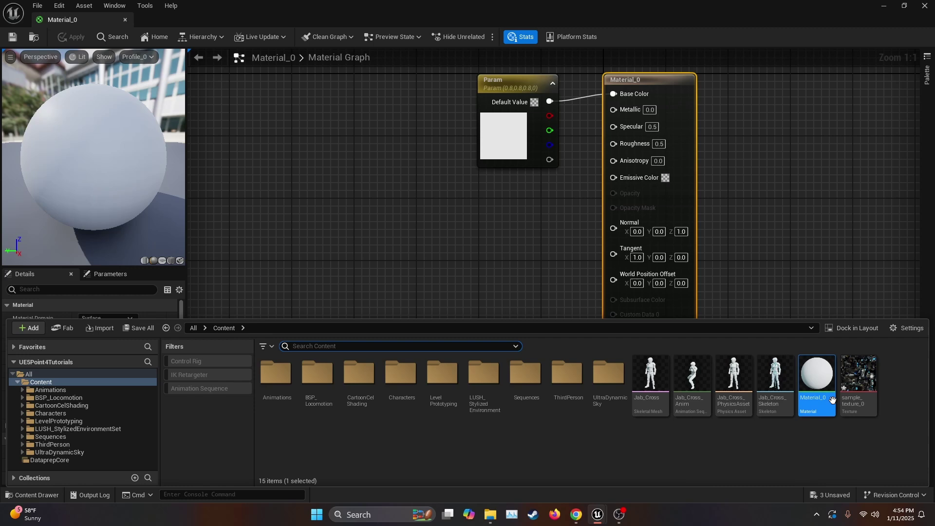
{"action": "left_click_drag", "start_coordinate": [858, 378], "coordinate": [460, 219]}
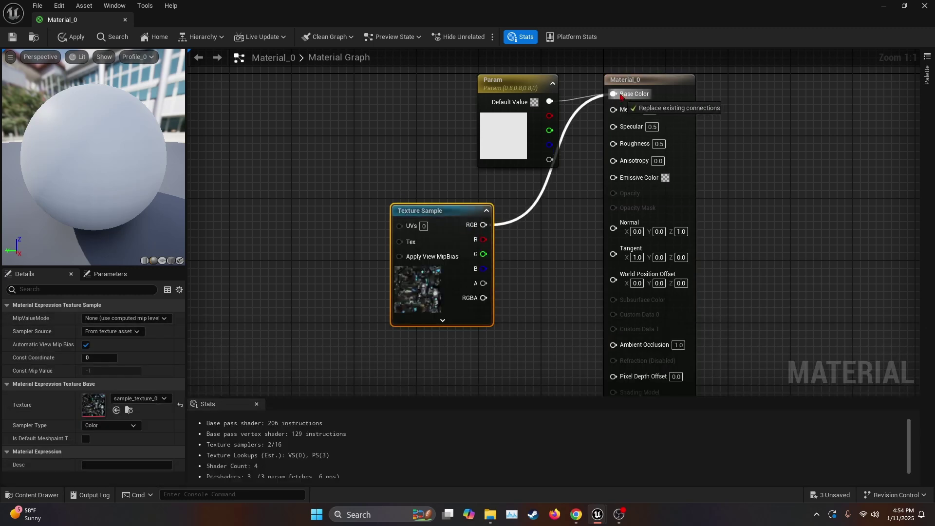
{"action": "left_click_drag", "start_coordinate": [622, 96], "coordinate": [617, 95]}
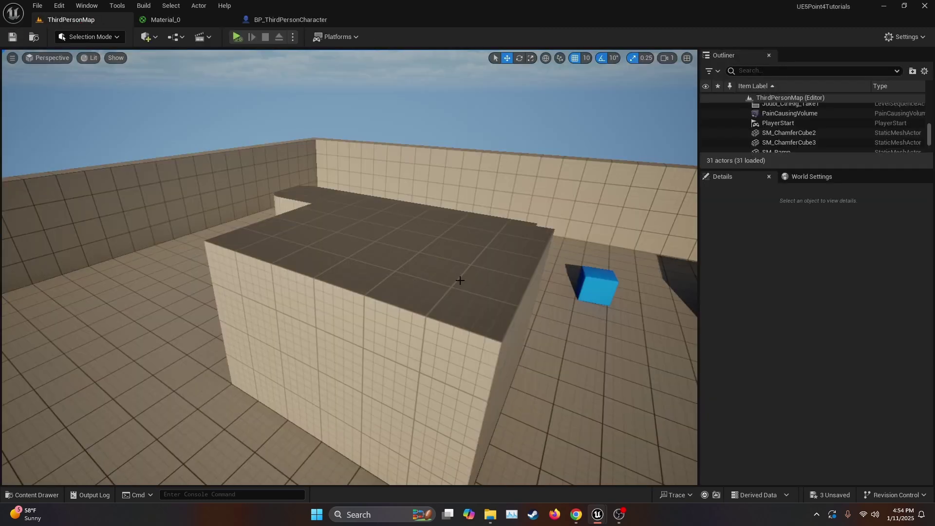
Place the Jab_Cross_Anim animation asset on the floor of the ThirdPersonMap level.
{"action": "key", "text": "ctrl+space"}
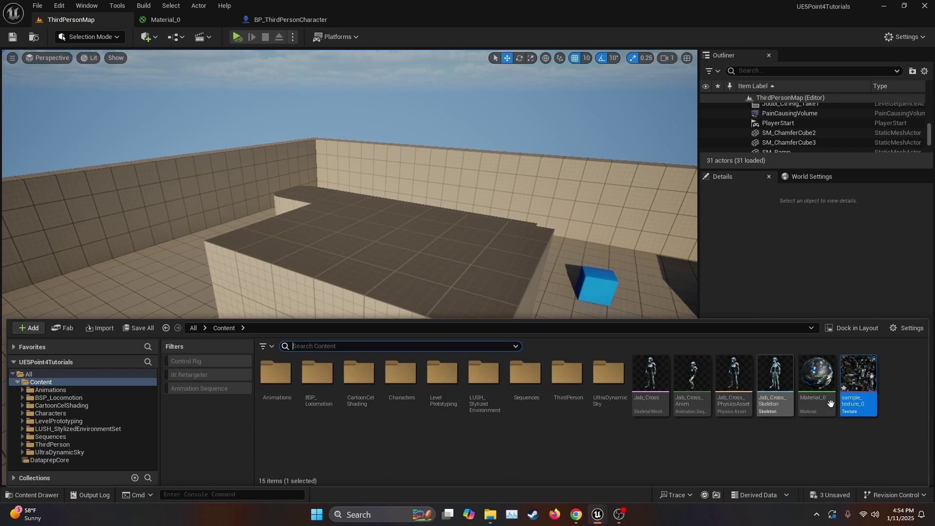
{"action": "left_click_drag", "start_coordinate": [701, 411], "coordinate": [400, 286]}
{"action": "right_click_drag", "start_coordinate": [470, 290], "coordinate": [438, 282]}
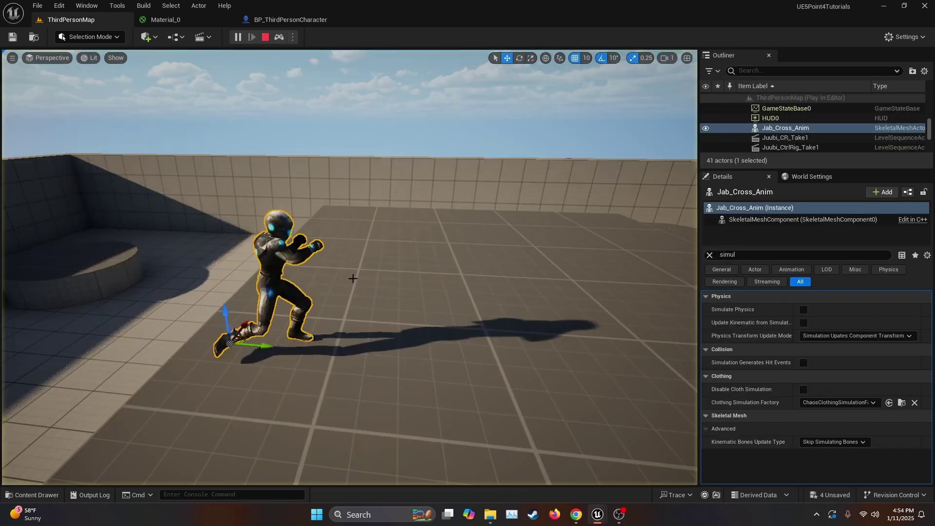
{"action": "right_click_drag", "start_coordinate": [351, 276], "coordinate": [324, 219]}
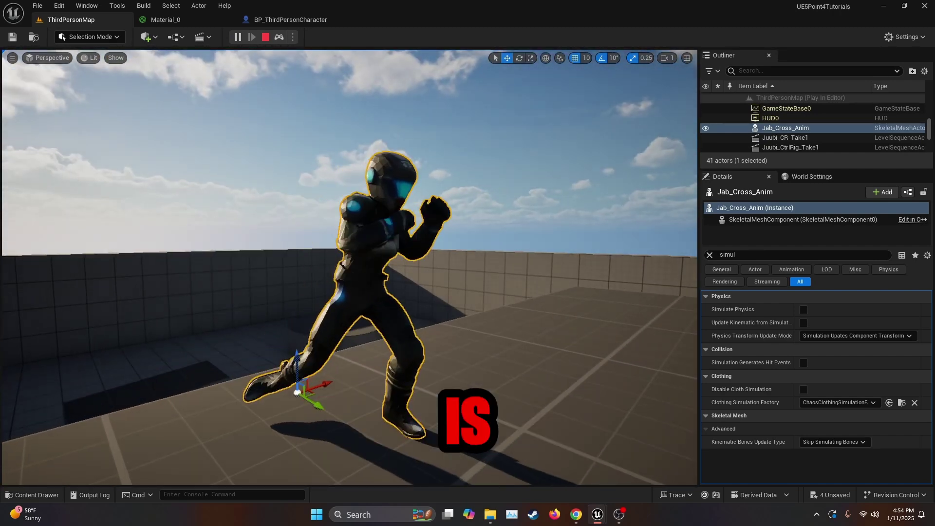